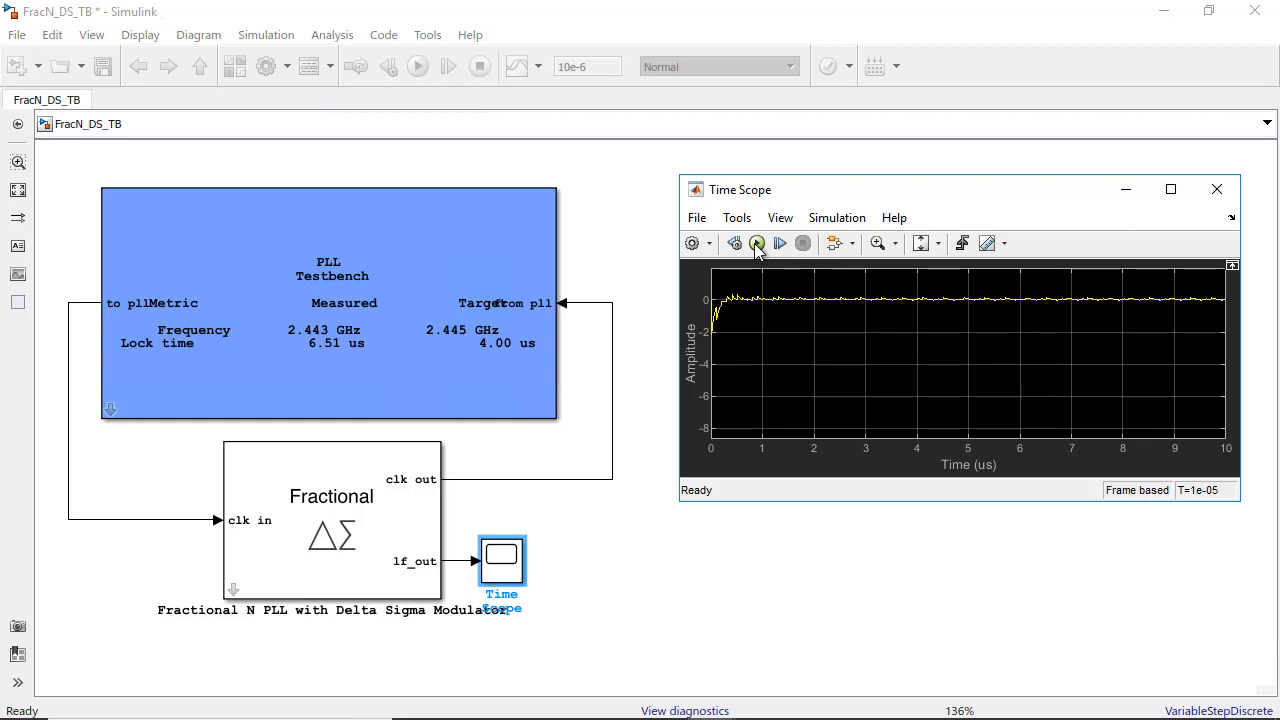
- Plot loop dynamics from the Fractional N PLL block's Loop Filter settings
double_click(408, 500)
left_click(1044, 130)
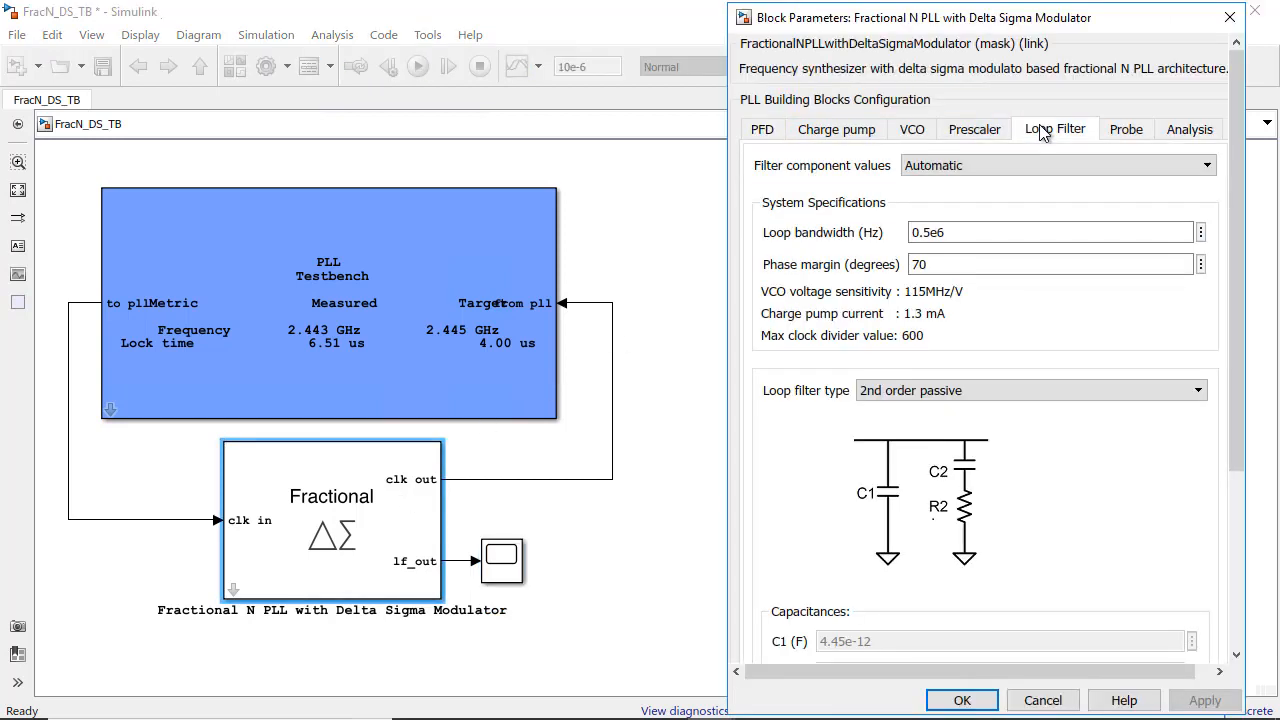
left_click_drag(1237, 200, 1234, 470)
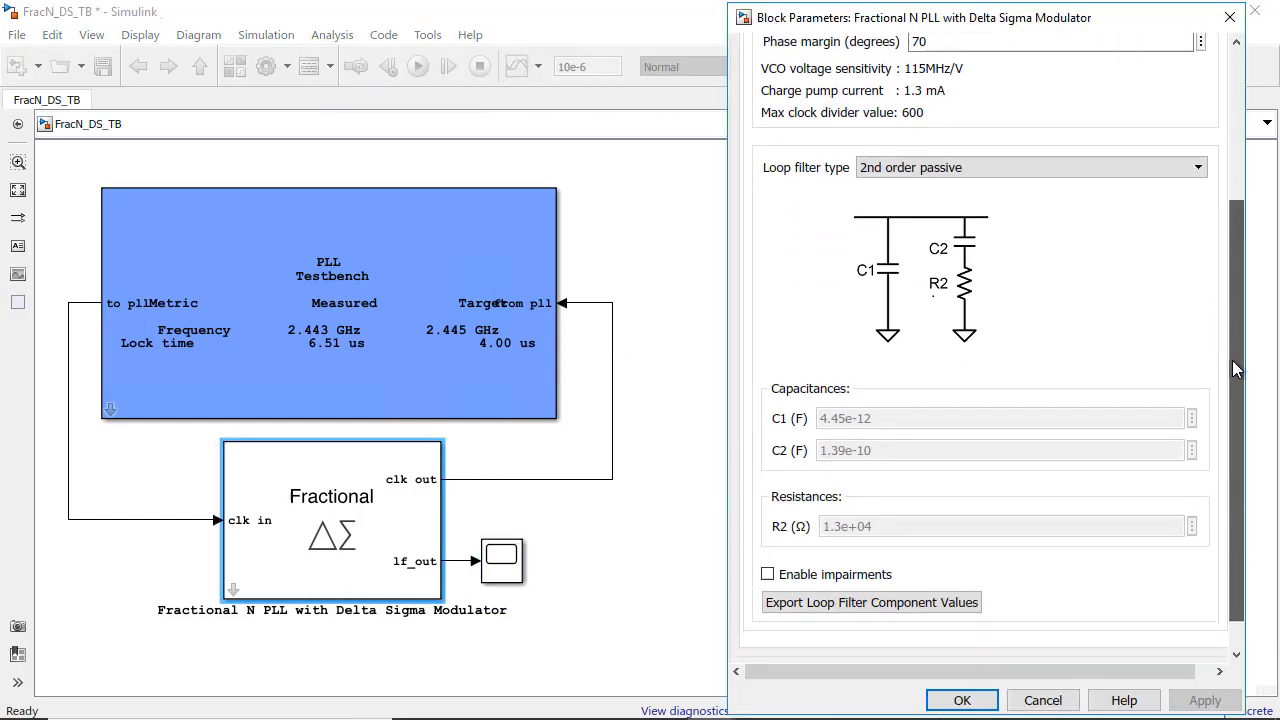
left_click(986, 639)
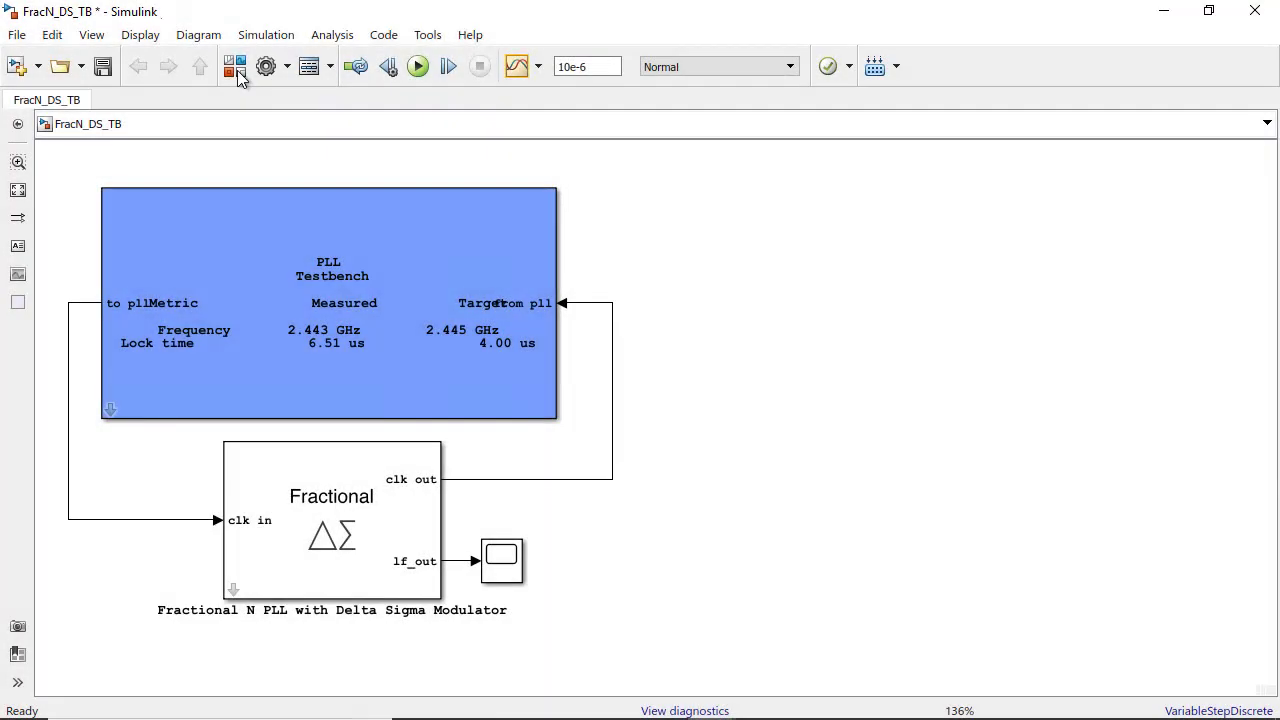
left_click(235, 68)
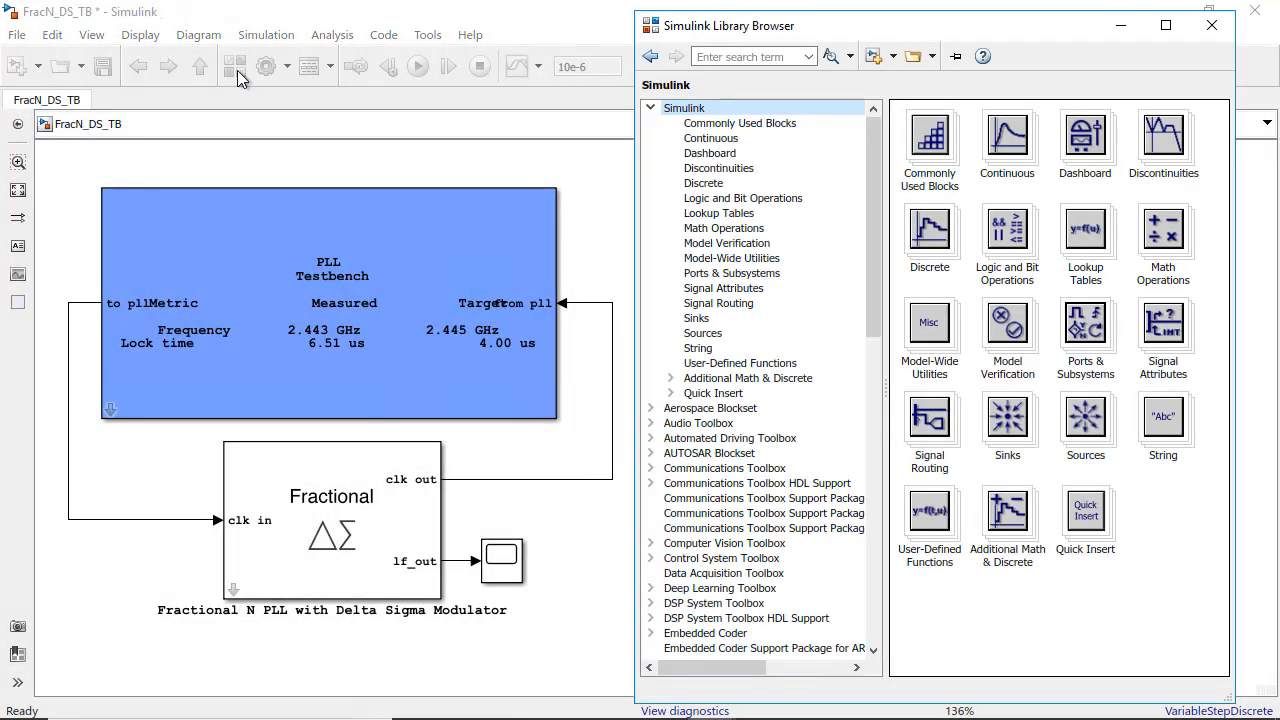
scroll(800, 300, "down", 10)
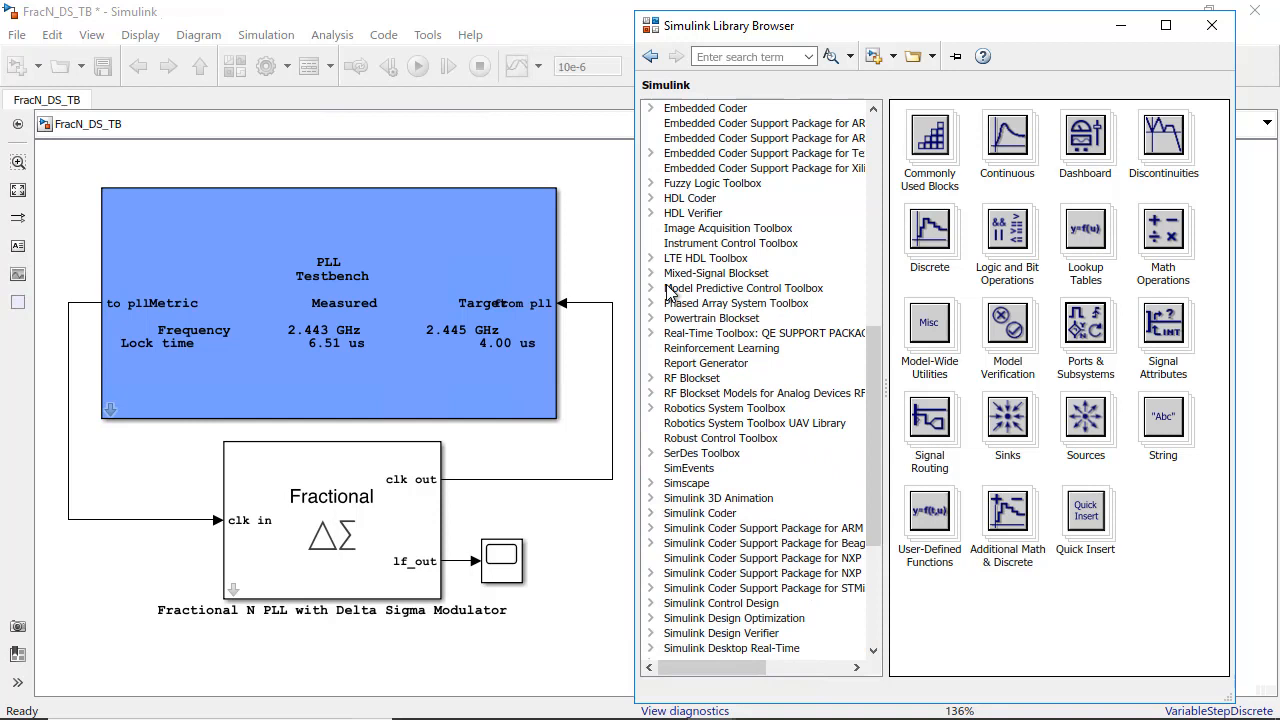
left_click(650, 275)
left_click(671, 288)
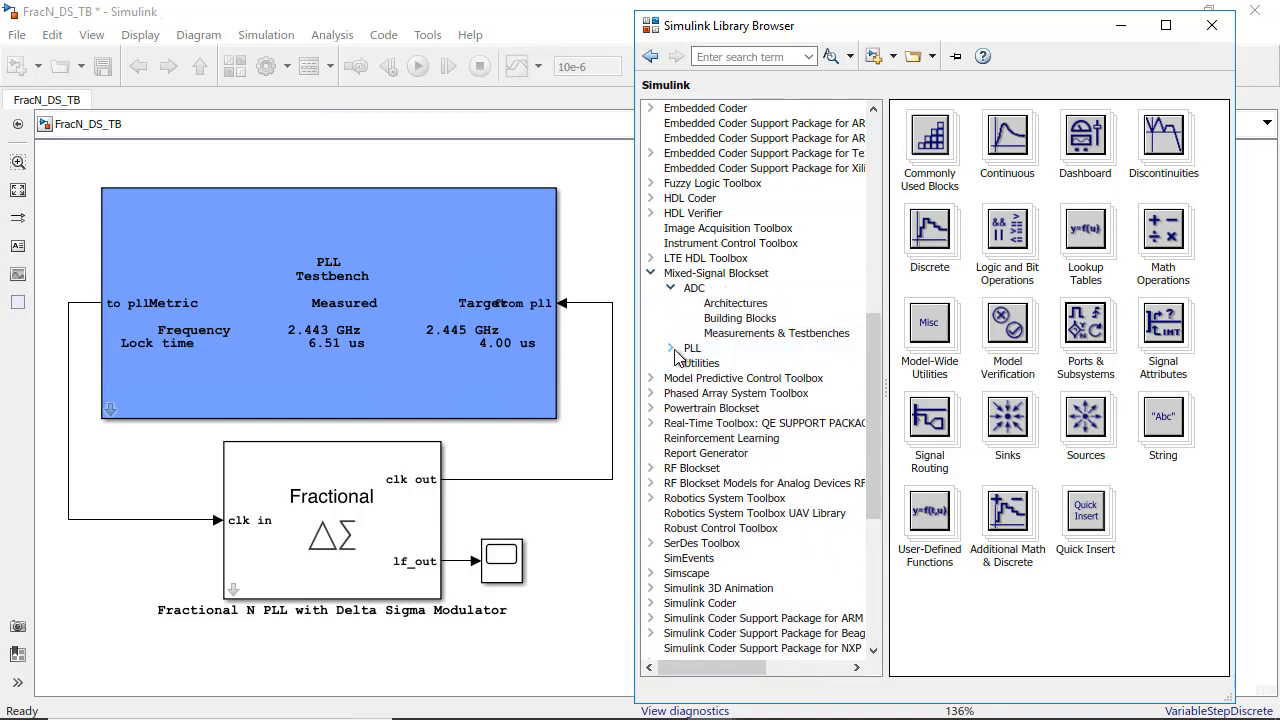
left_click(671, 348)
left_click(739, 378)
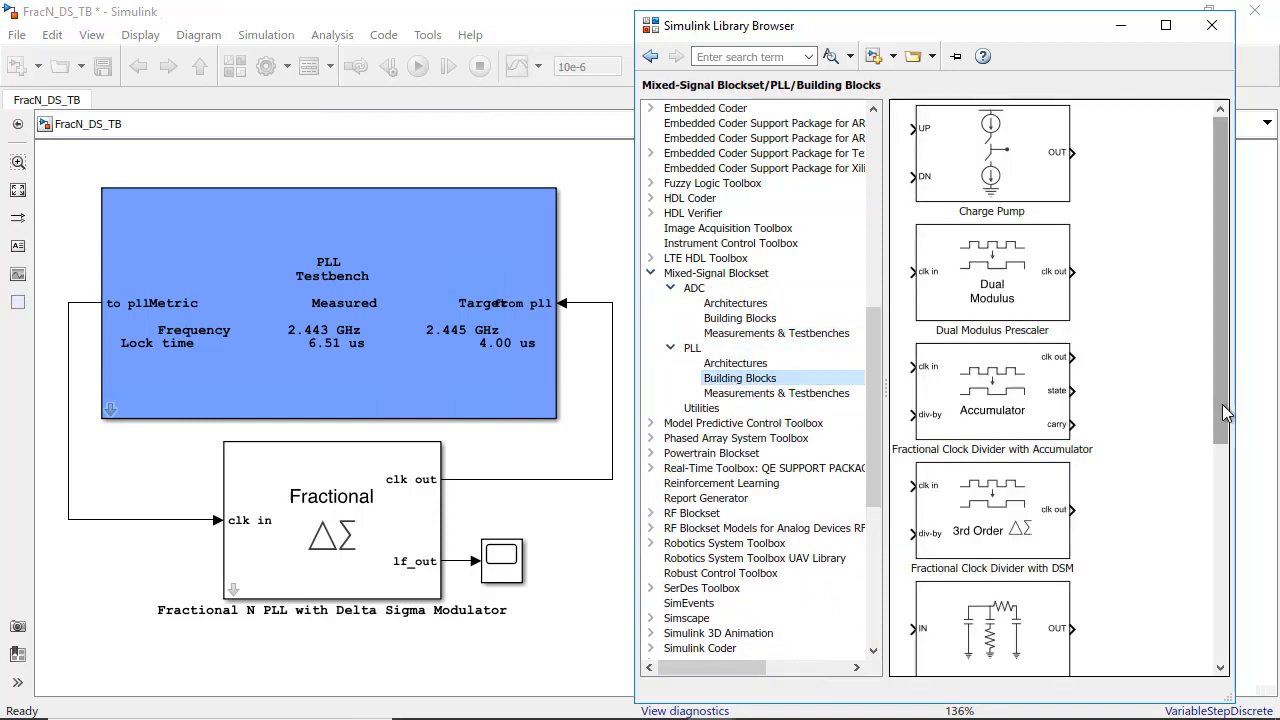
left_click_drag(1222, 420, 1222, 660)
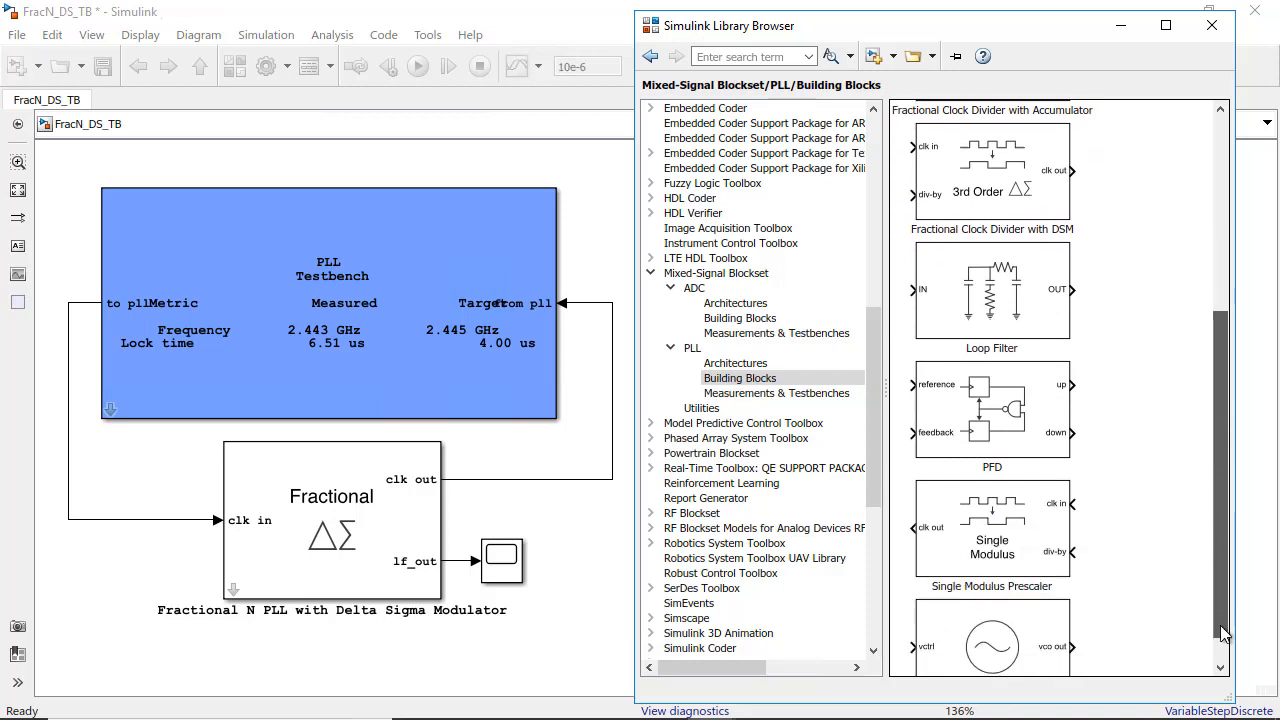
left_click(735, 363)
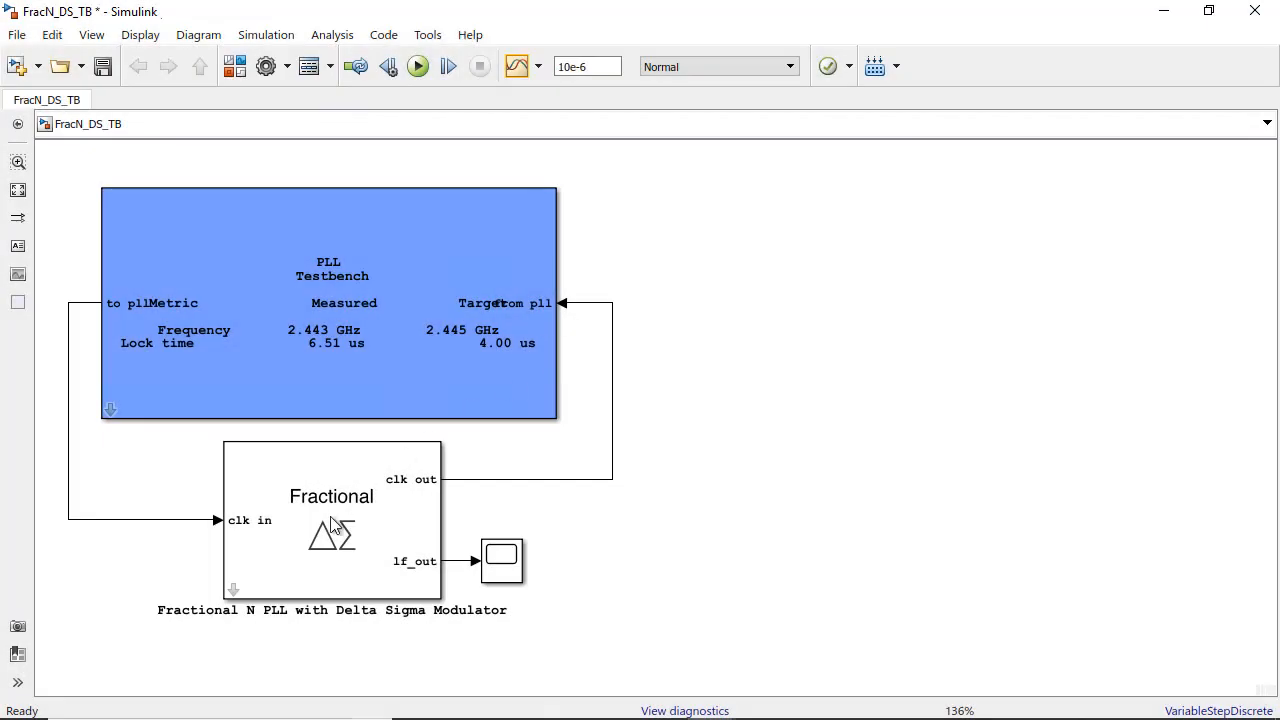
- Review charge pump and loop filter settings of the PLL block and plot its loop dynamics
left_click(334, 525)
double_click(334, 525)
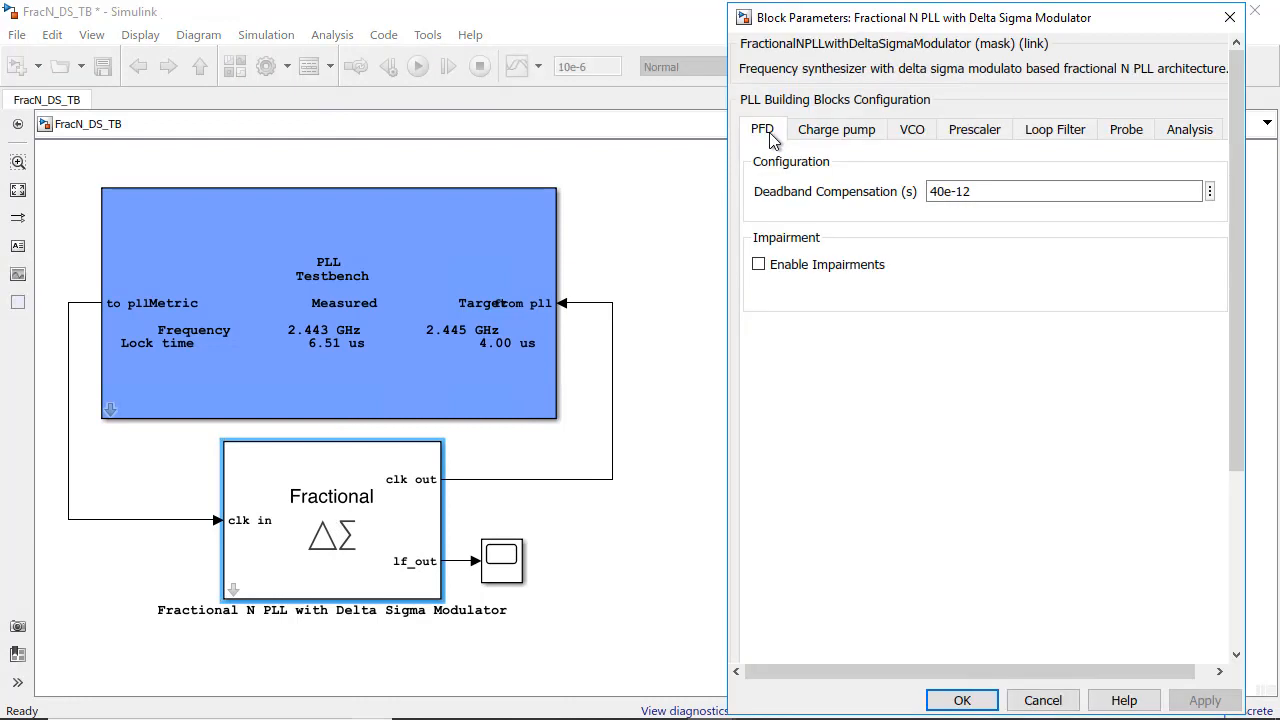
left_click(830, 130)
left_click(1055, 130)
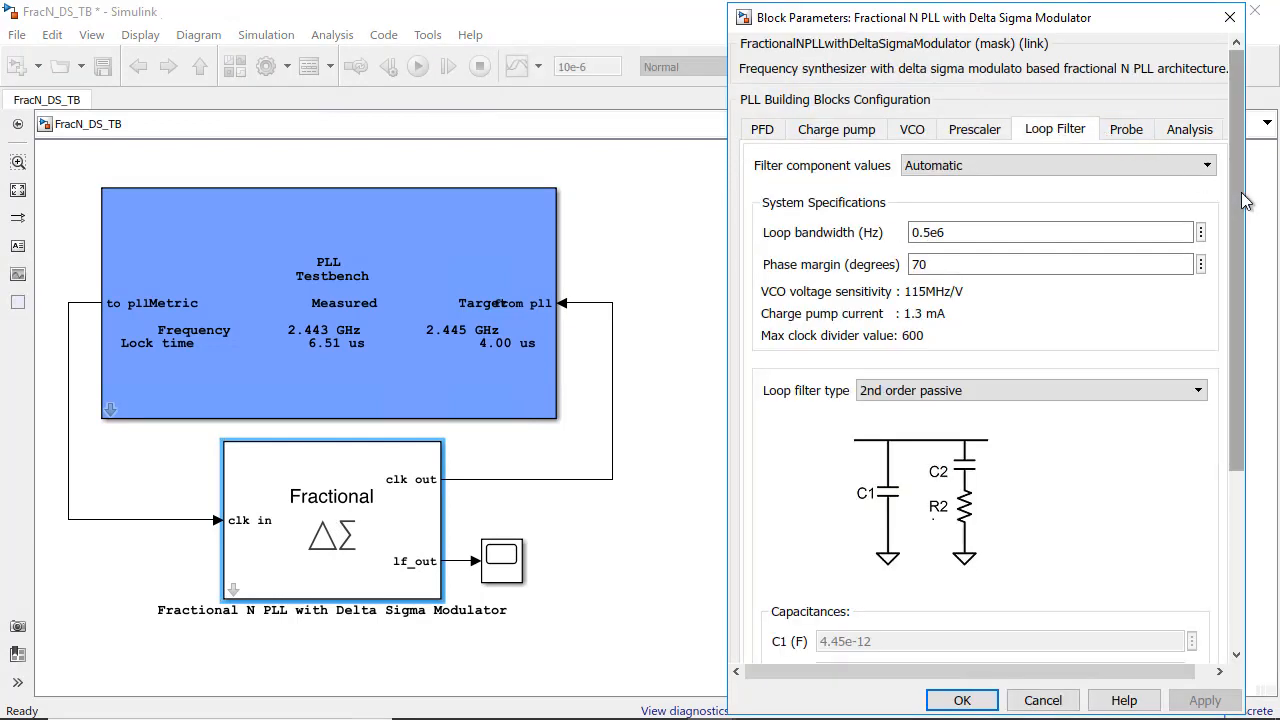
scroll(1229, 267, "down", 3)
scroll(1229, 300, "down", 5)
left_click(985, 640)
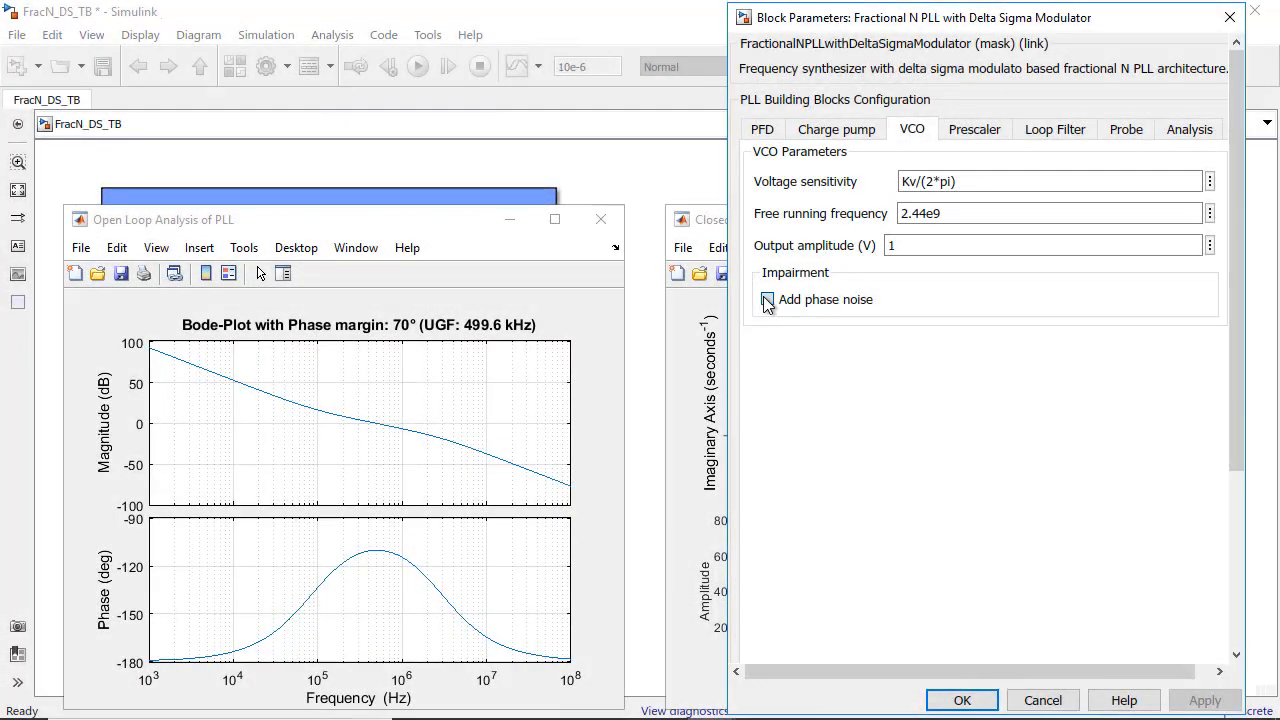
- Add VCO phase noise and enable charge pump impairments on the PLL block
left_click(767, 299)
left_click(826, 133)
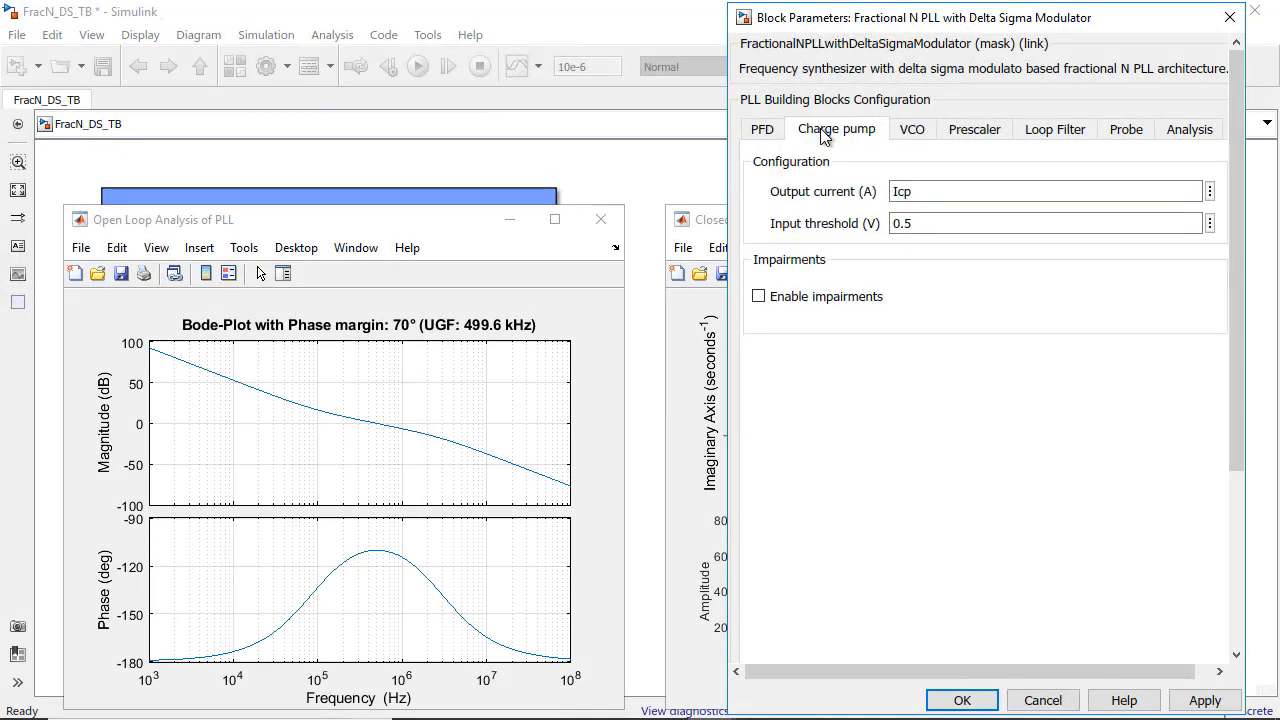
left_click(759, 297)
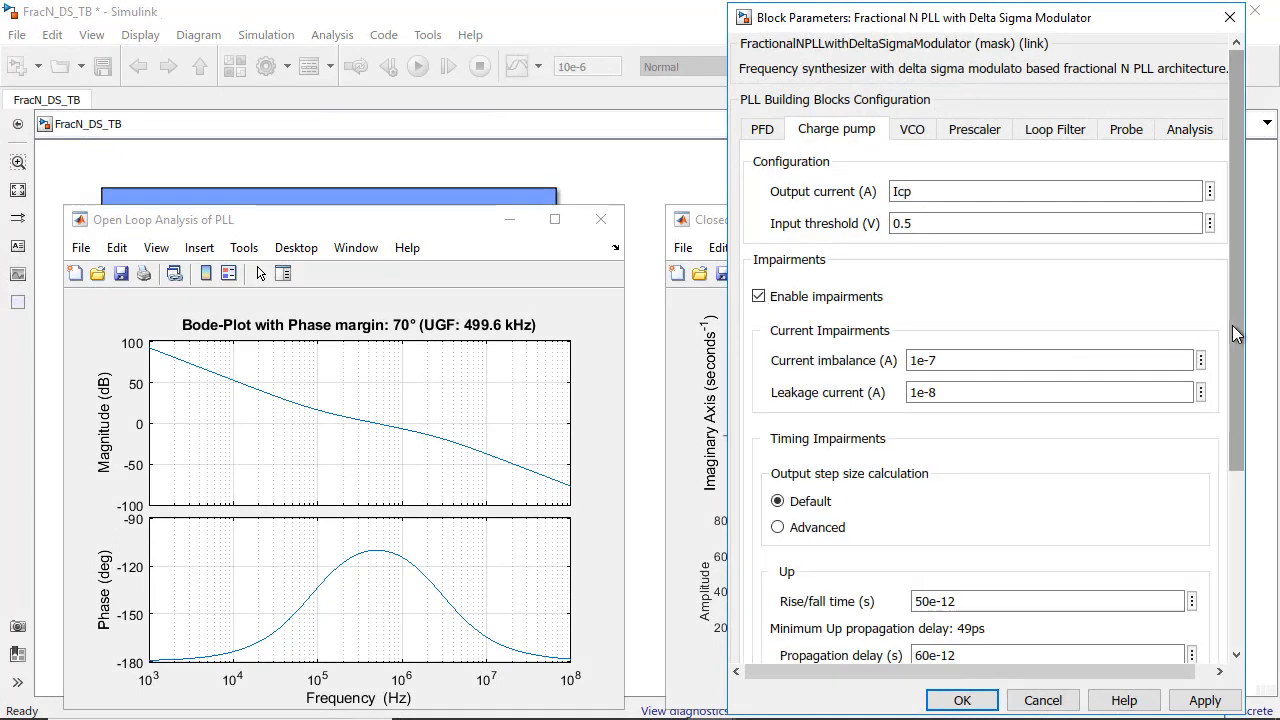
left_click_drag(1232, 325, 1230, 533)
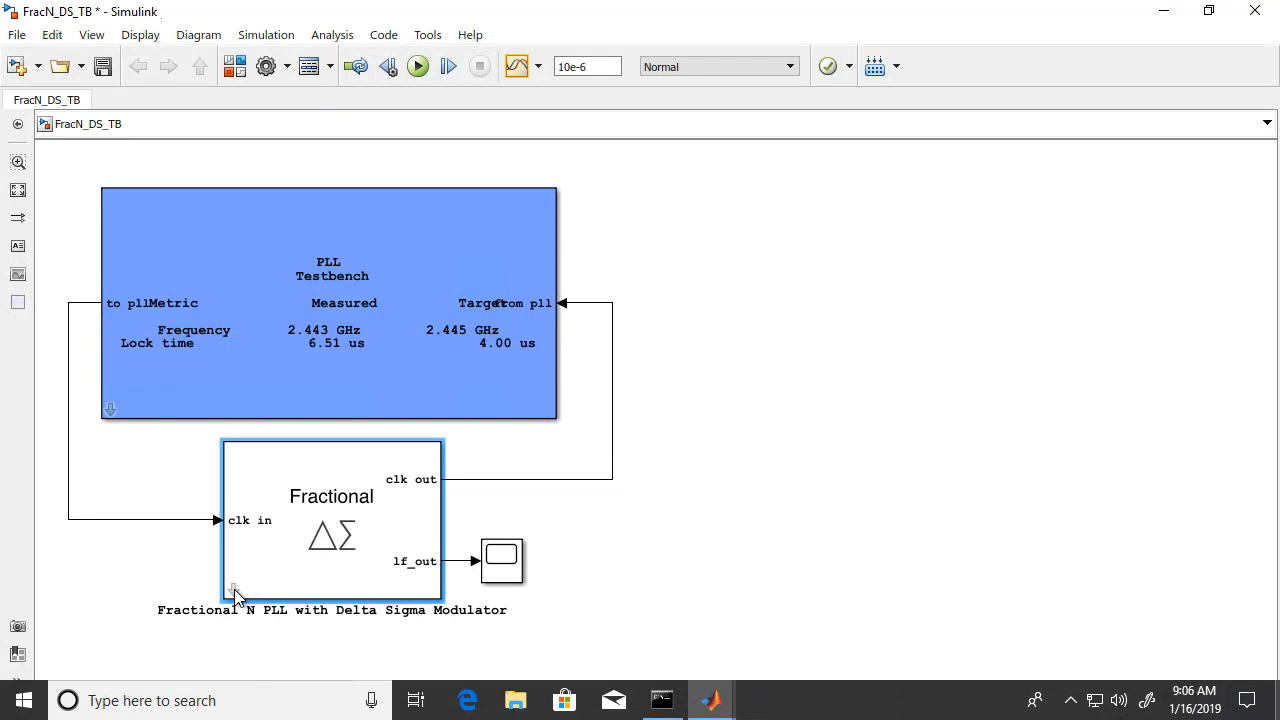
- Look inside the PLL subsystem, its fractional clock divider and the 2nd order delta sigma modulator
double_click(237, 594)
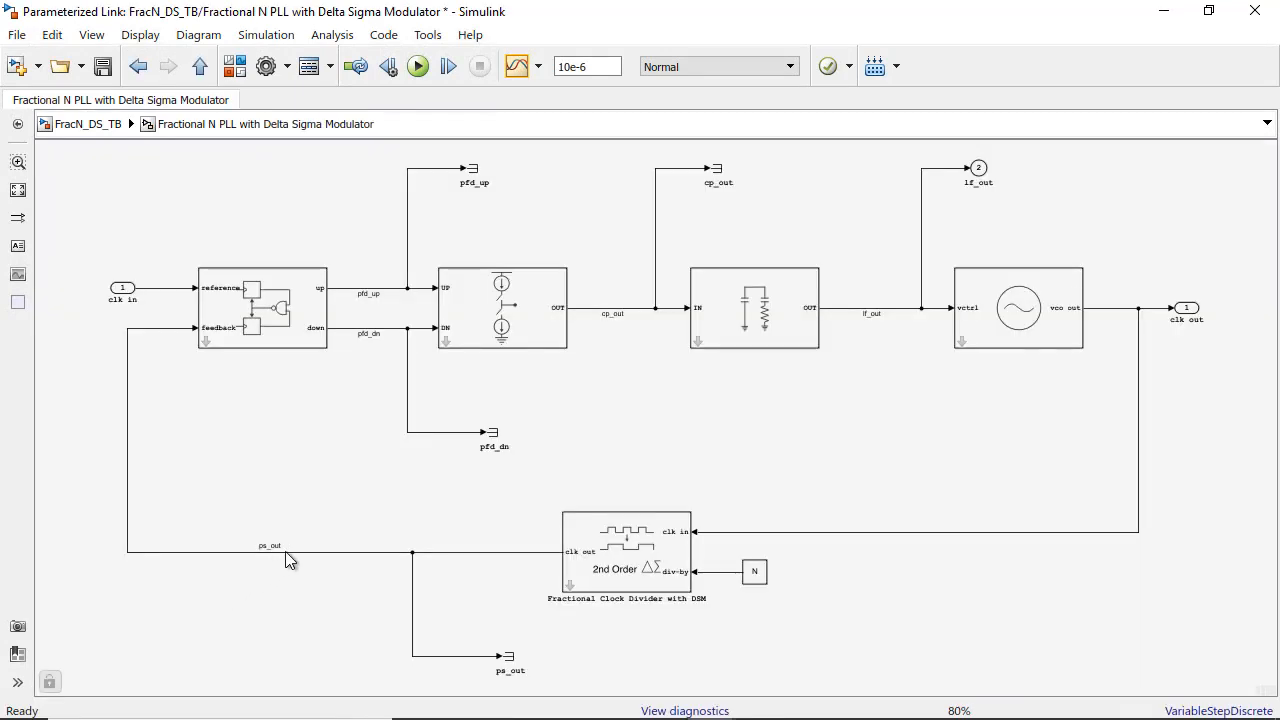
double_click(571, 591)
double_click(571, 587)
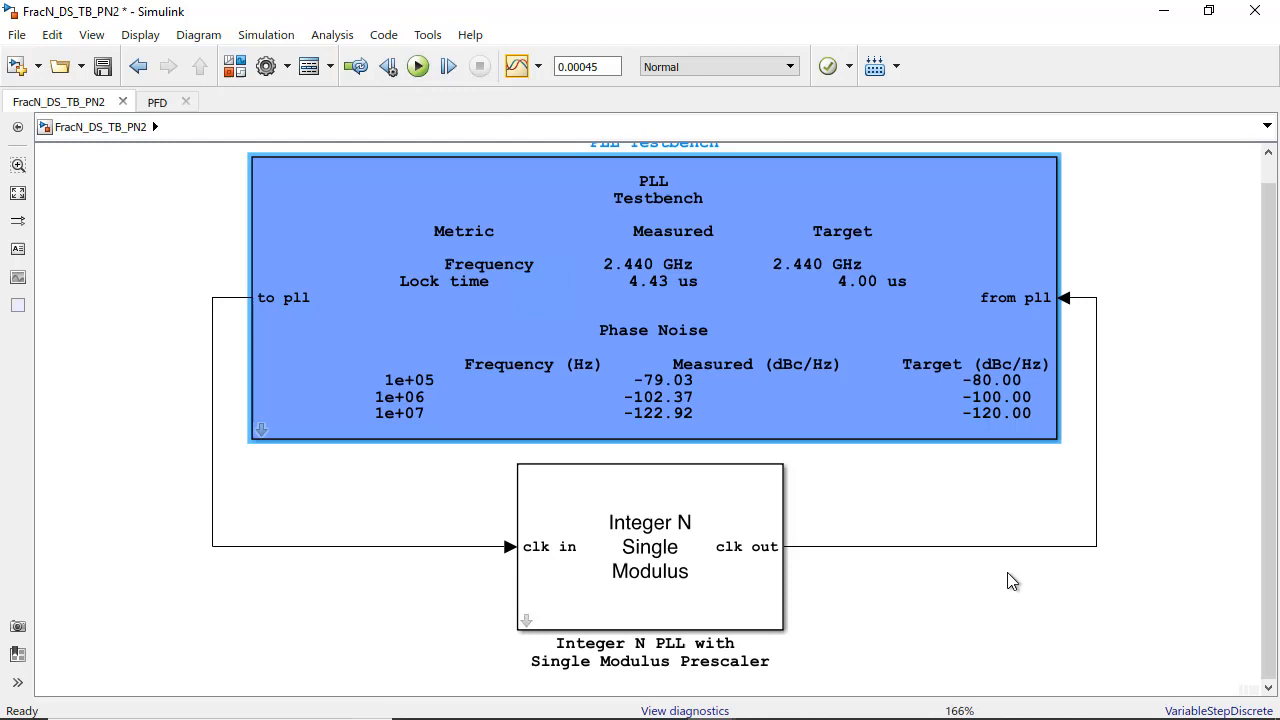
- Plot the phase noise profile from the PLL Testbench's setup settings
double_click(808, 285)
left_click(119, 182)
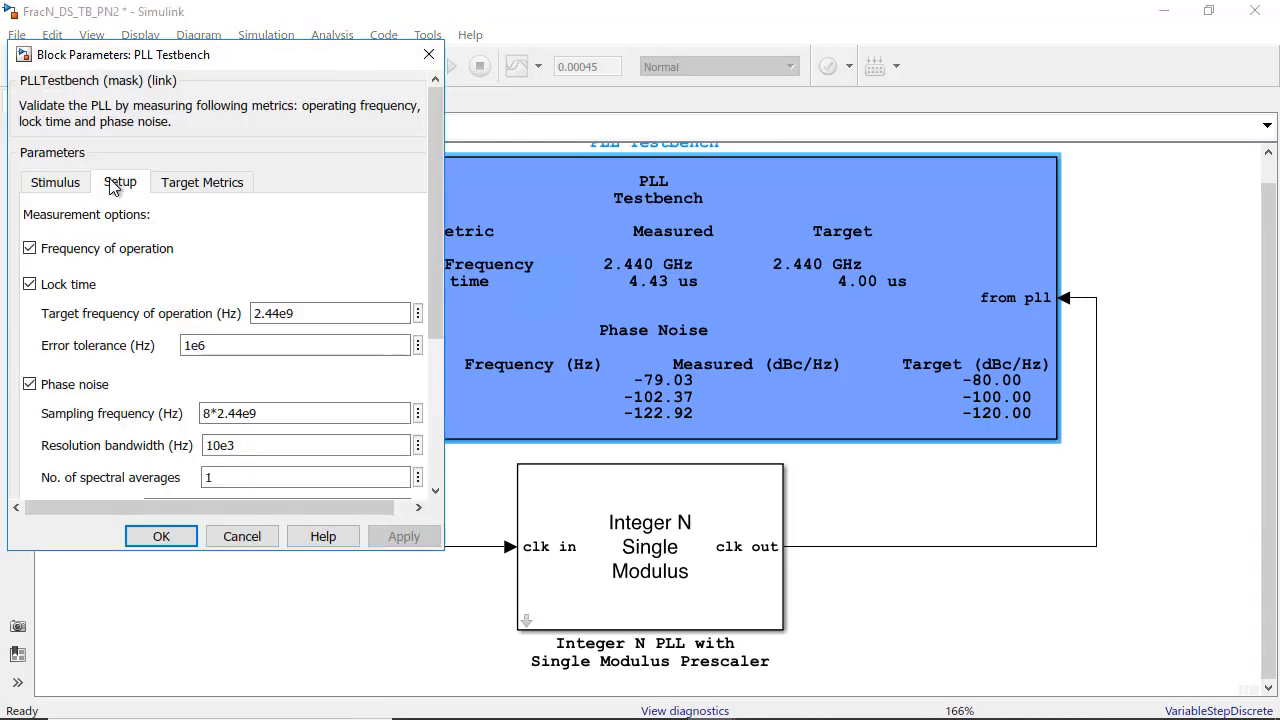
scroll(230, 350, "down", 5)
scroll(230, 350, "down", 3)
left_click(254, 440)
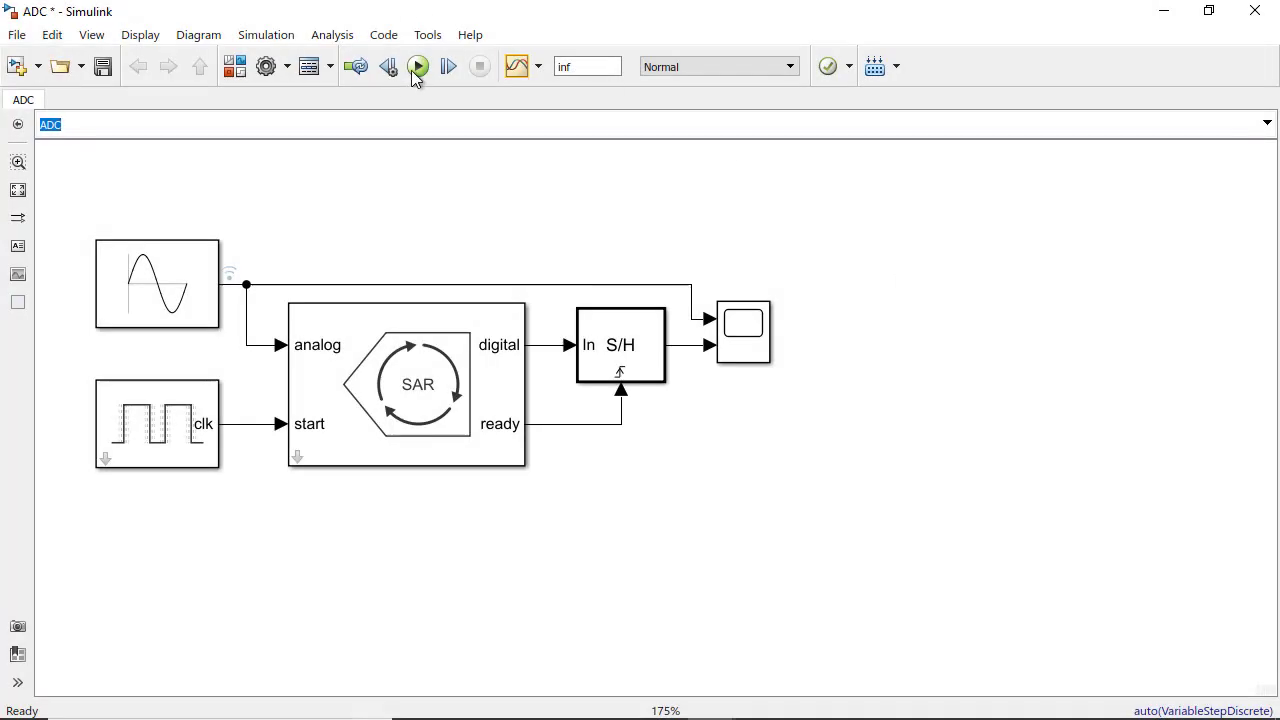
- Run the SAR ADC simulation and view the sample-and-hold output on the scope
left_click(417, 67)
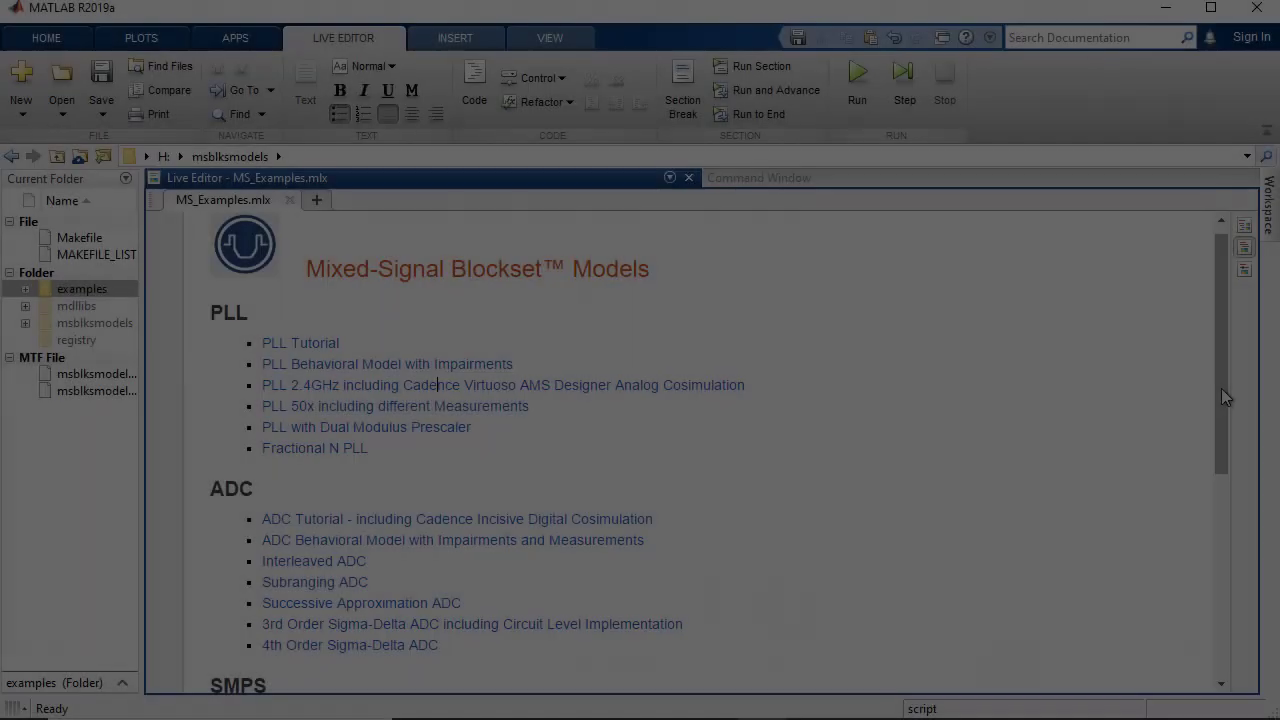
mouse_move(1221, 388)
left_mouse_down()
mouse_move(1212, 554)
mouse_move(1223, 400)
left_mouse_up()
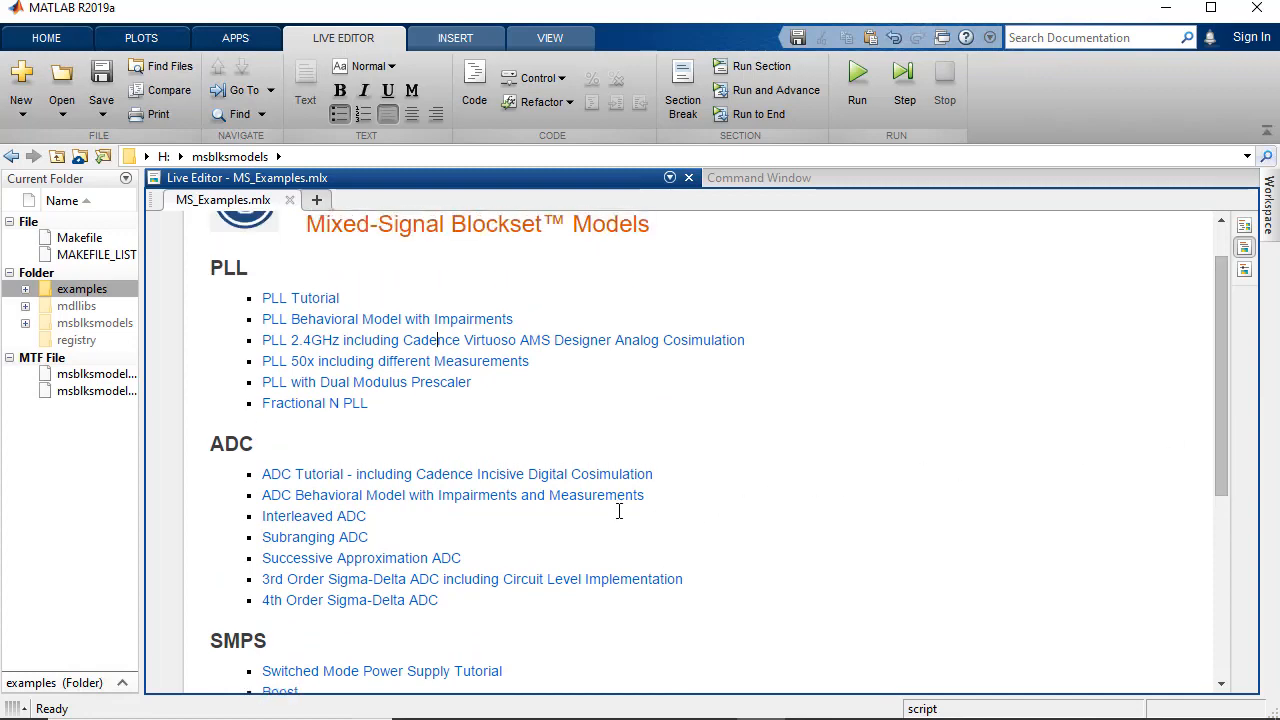
- Open the Successive Approximation ADC example from the MS_Examples live script
left_click(377, 558)
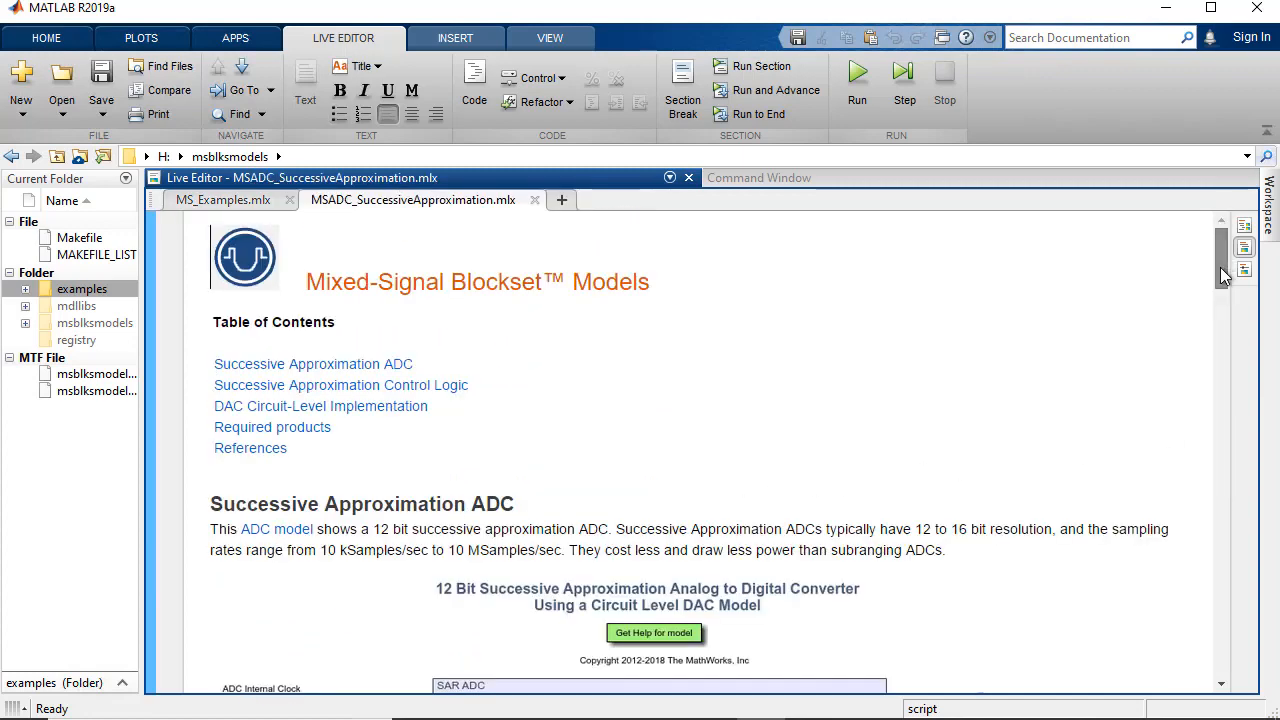
mouse_move(1220, 267)
left_mouse_down()
mouse_move(1221, 420)
mouse_move(1204, 440)
mouse_move(1192, 519)
left_mouse_up()
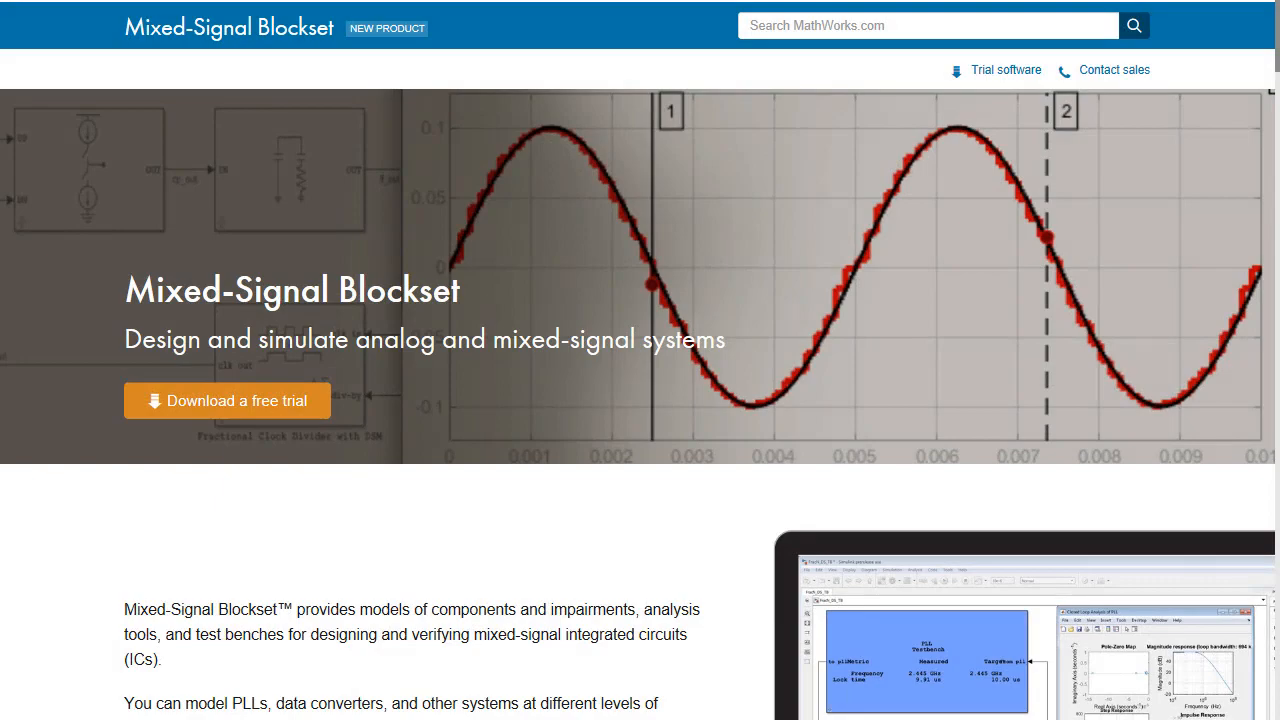
scroll(640, 400, "down", 3)
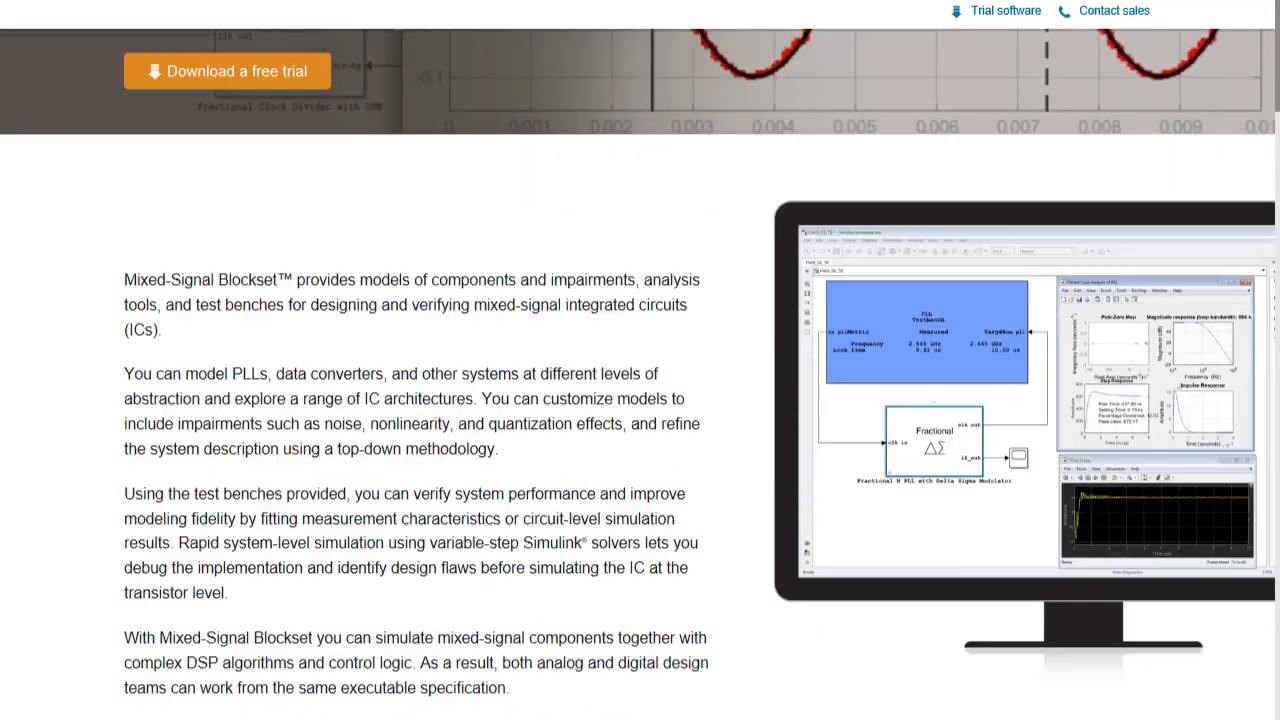